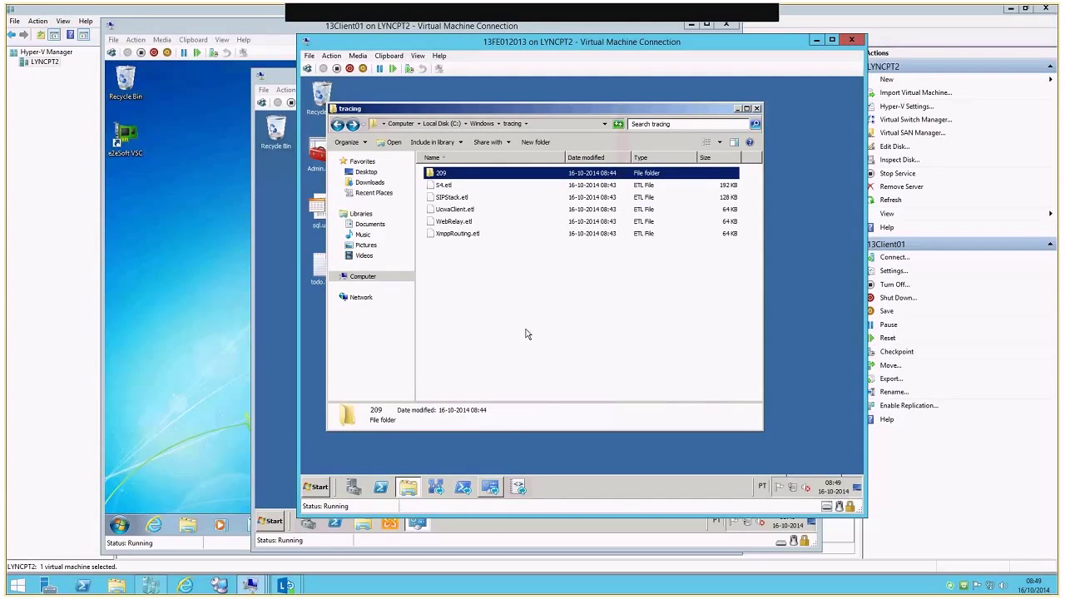
# Bring up the Lync Server 2013 Logging Tool and examine the files in C:\Windows\tracing\209, especially OCSLogger.State.xml
pyautogui.click(517, 488)
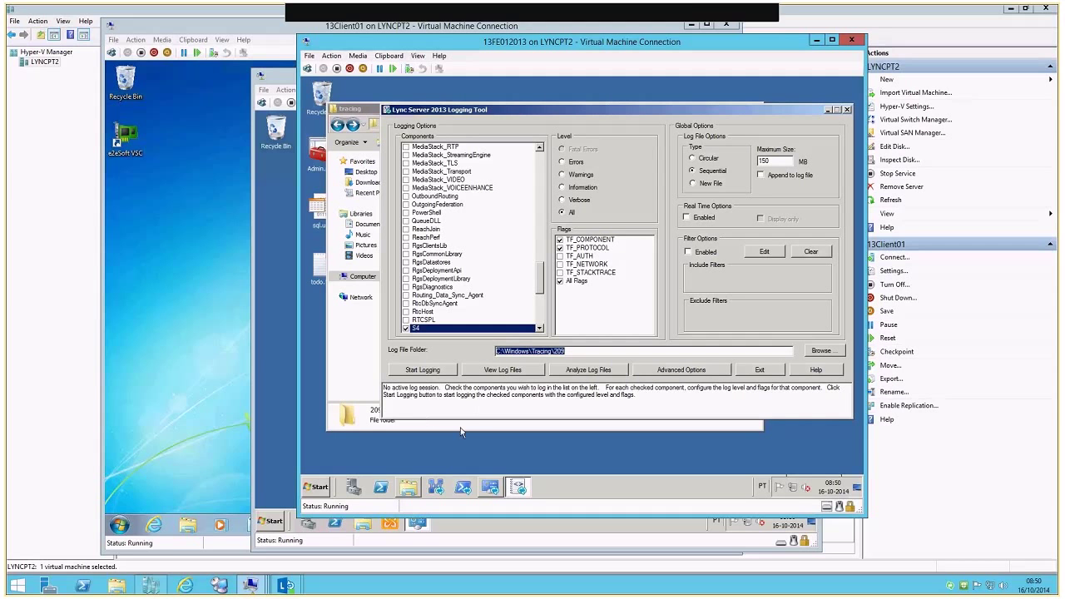
pyautogui.click(408, 488)
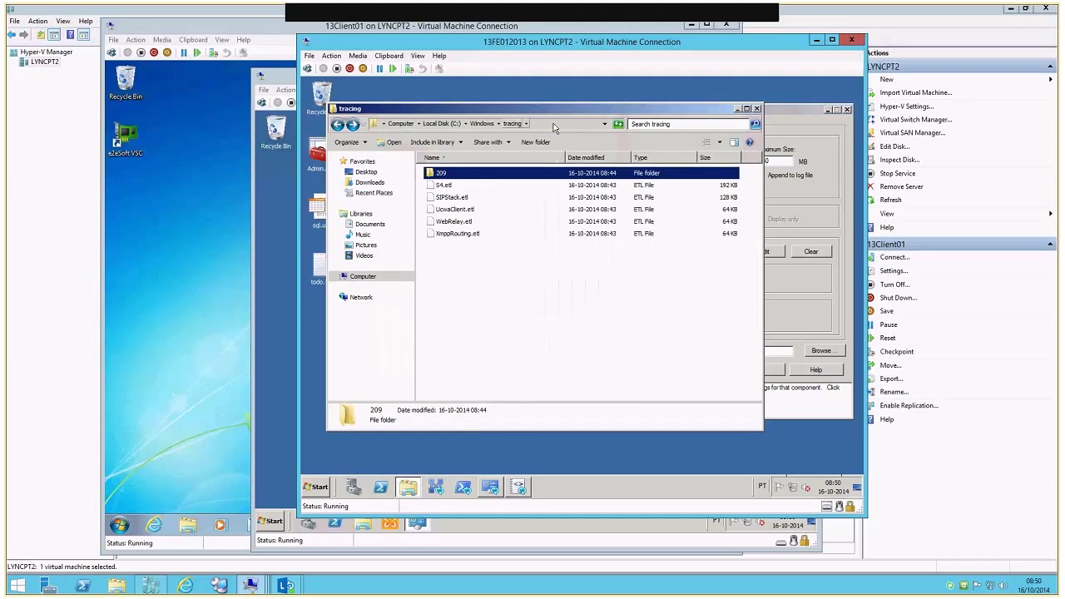
pyautogui.press('Return')
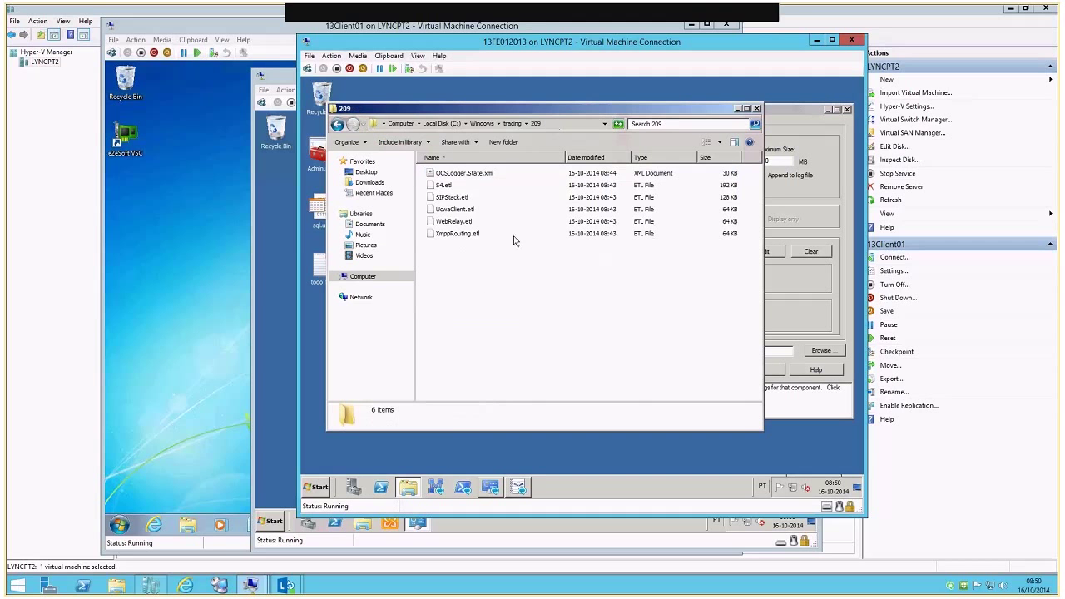
pyautogui.moveTo(484, 283); pyautogui.dragTo(457, 174)
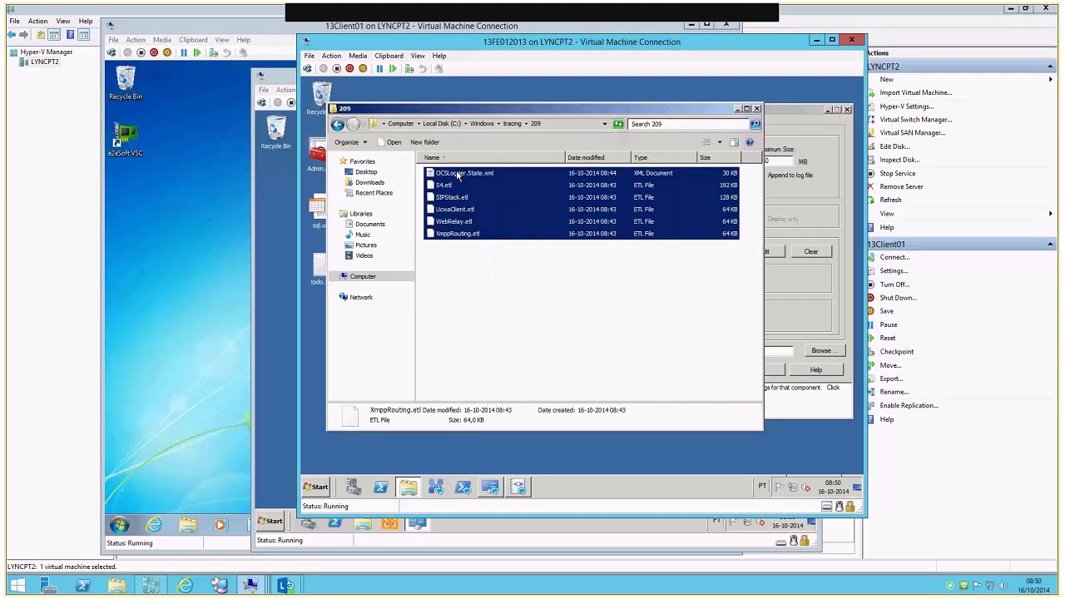
pyautogui.click(457, 174)
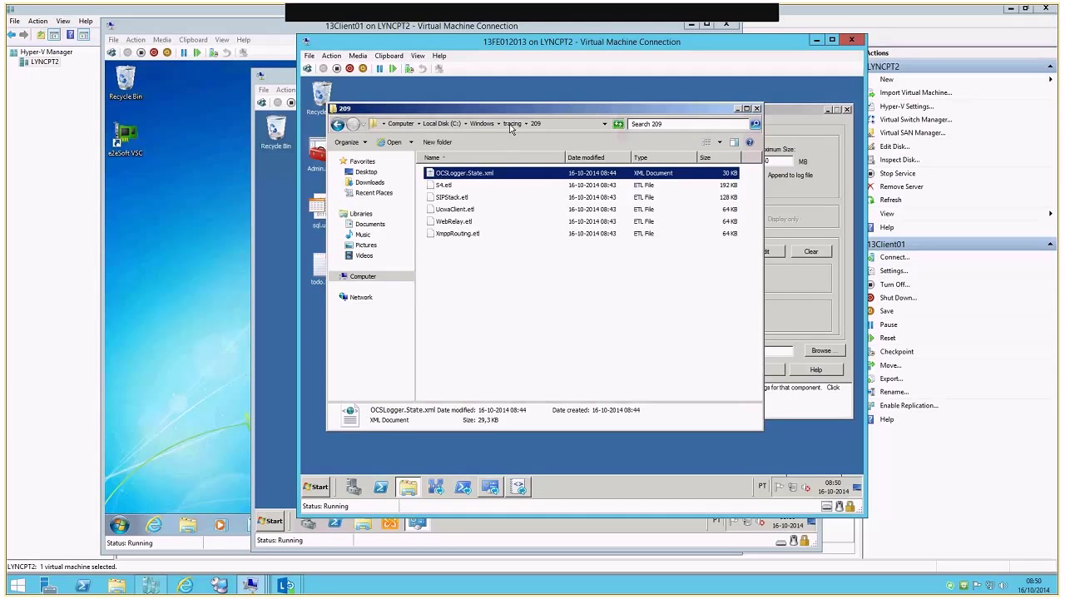
# Compare the Logging Tool's settings with the files in folder 209 and close the Logging Tool
pyautogui.hotkey('alt', 'Tab')
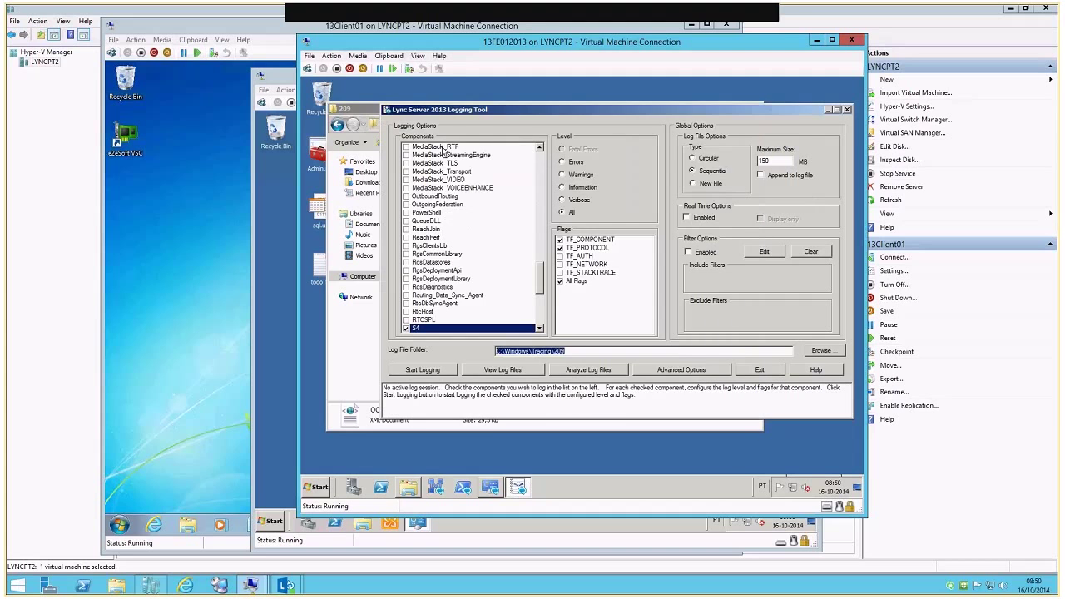
pyautogui.click(360, 114)
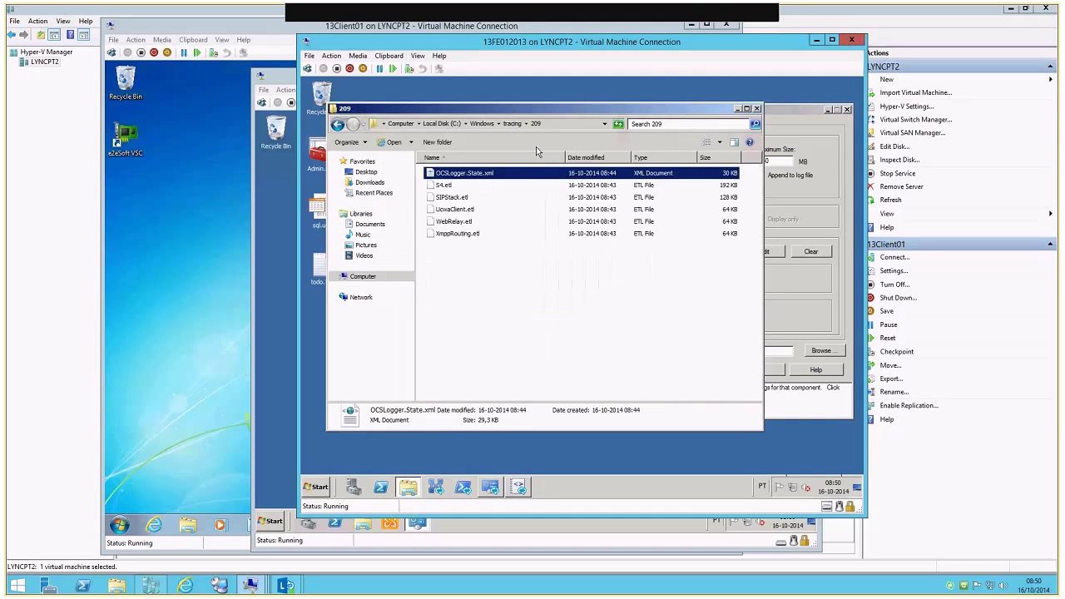
pyautogui.hotkey('alt', 'Tab')
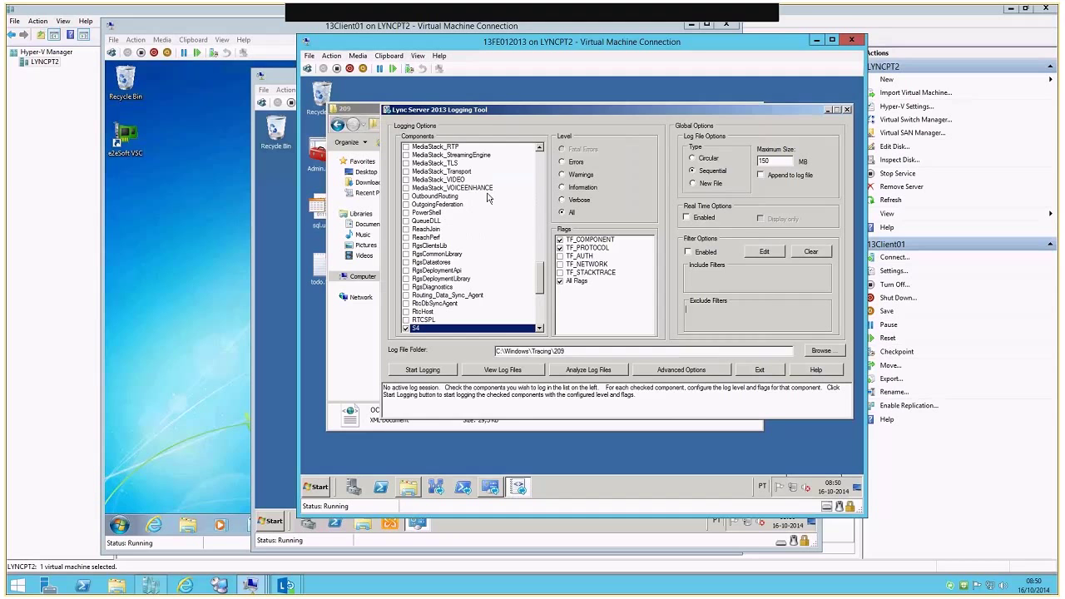
pyautogui.click(371, 384)
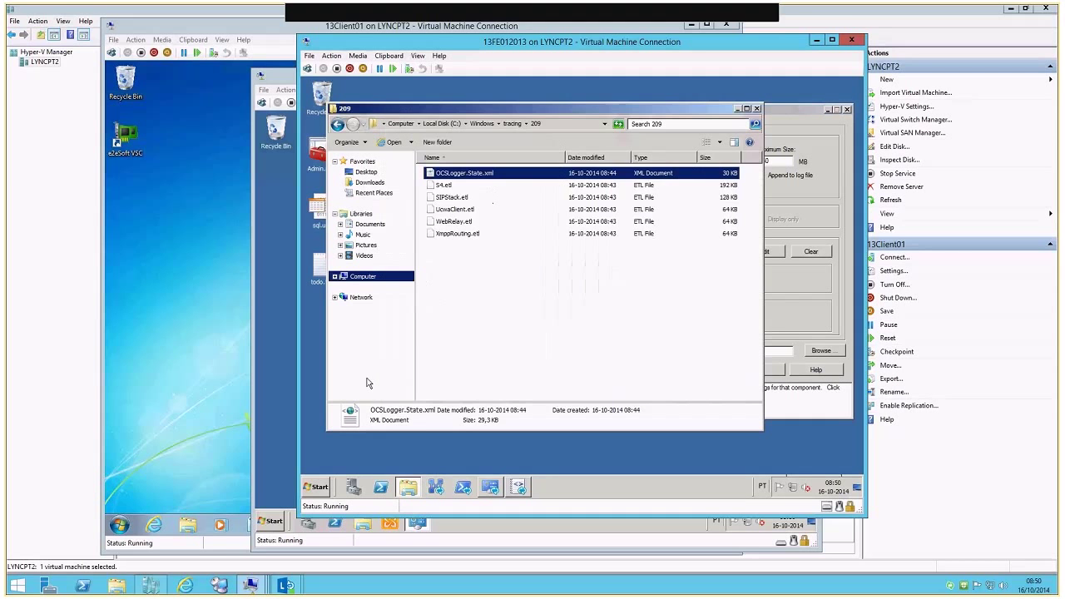
pyautogui.click(807, 313)
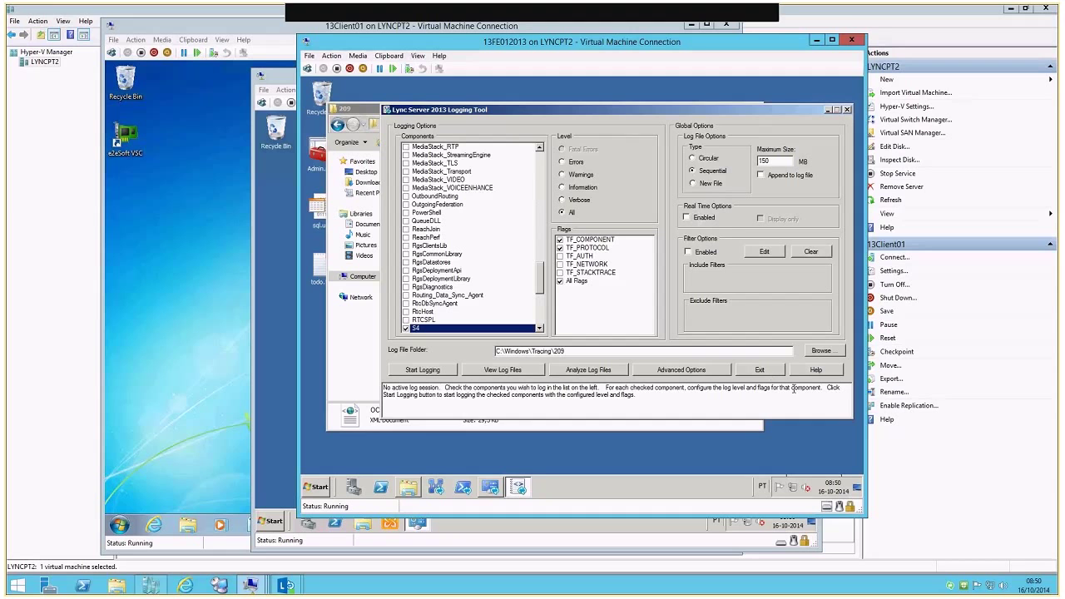
pyautogui.click(518, 487)
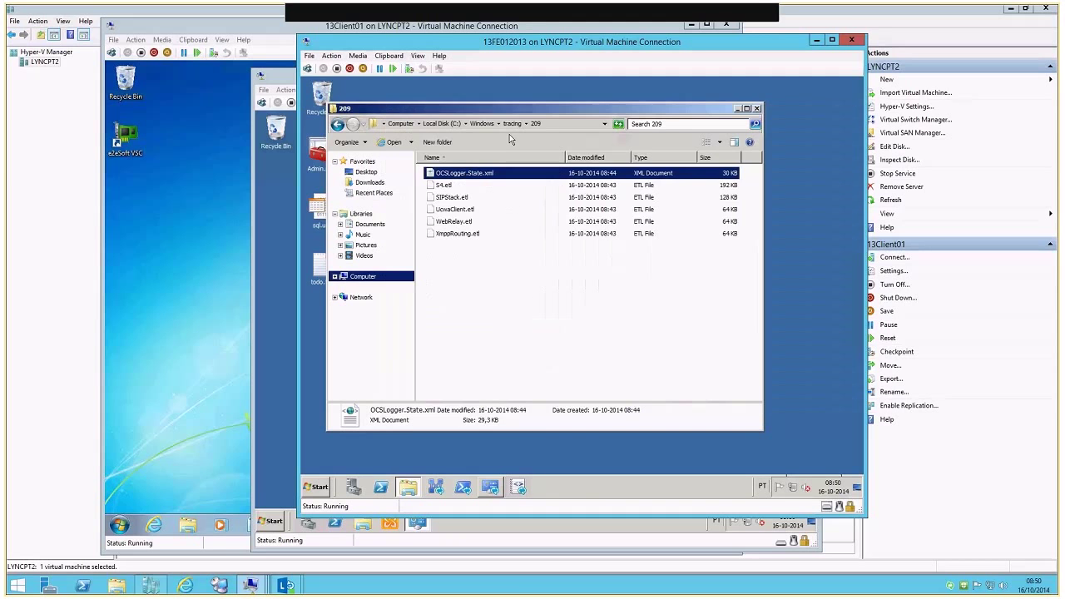
# Delete everything in the C:\Windows\tracing folder, including the 209 folder and all ETL files
pyautogui.click(511, 124)
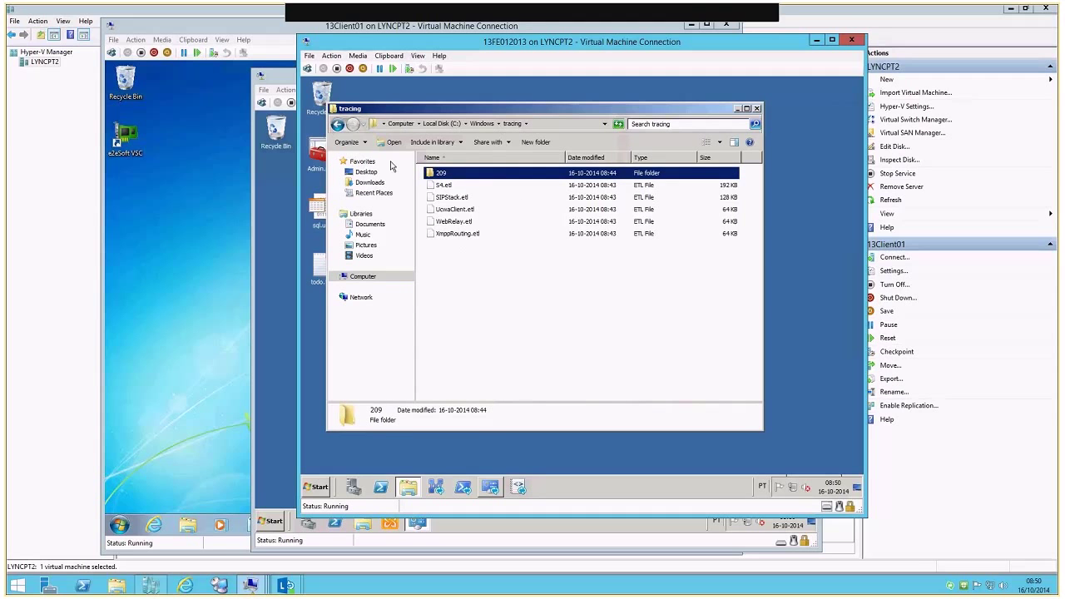
pyautogui.click(501, 288)
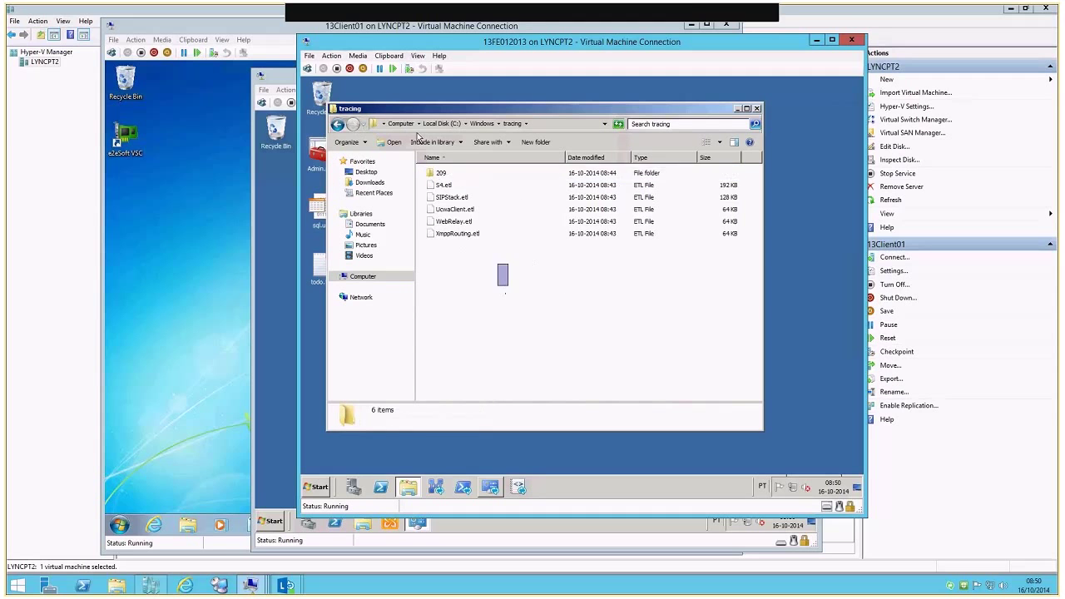
pyautogui.hotkey('ctrl', 'a')
pyautogui.press('Delete')
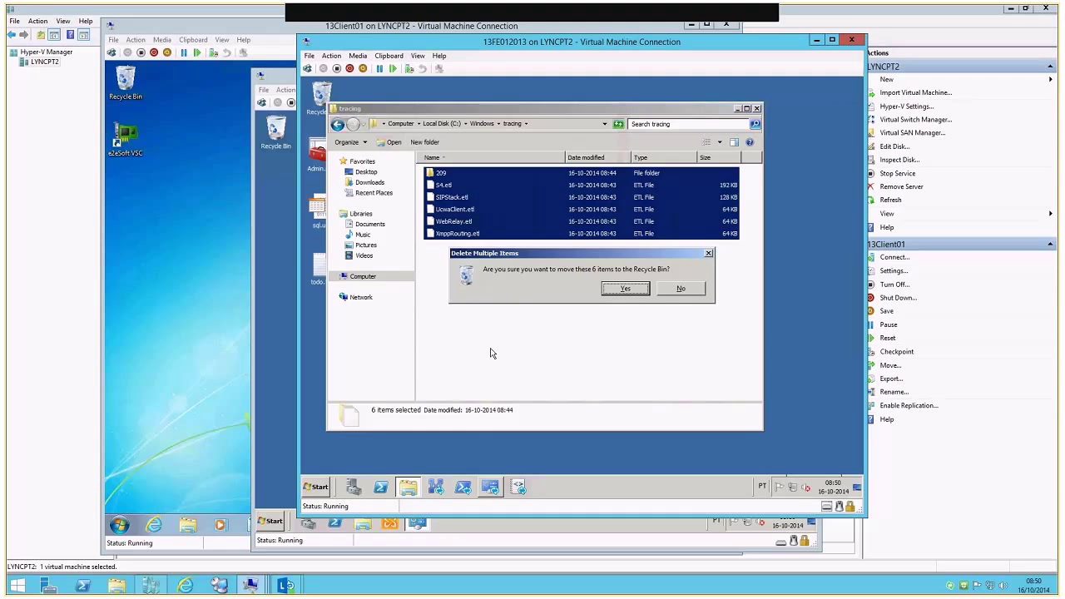
pyautogui.click(621, 290)
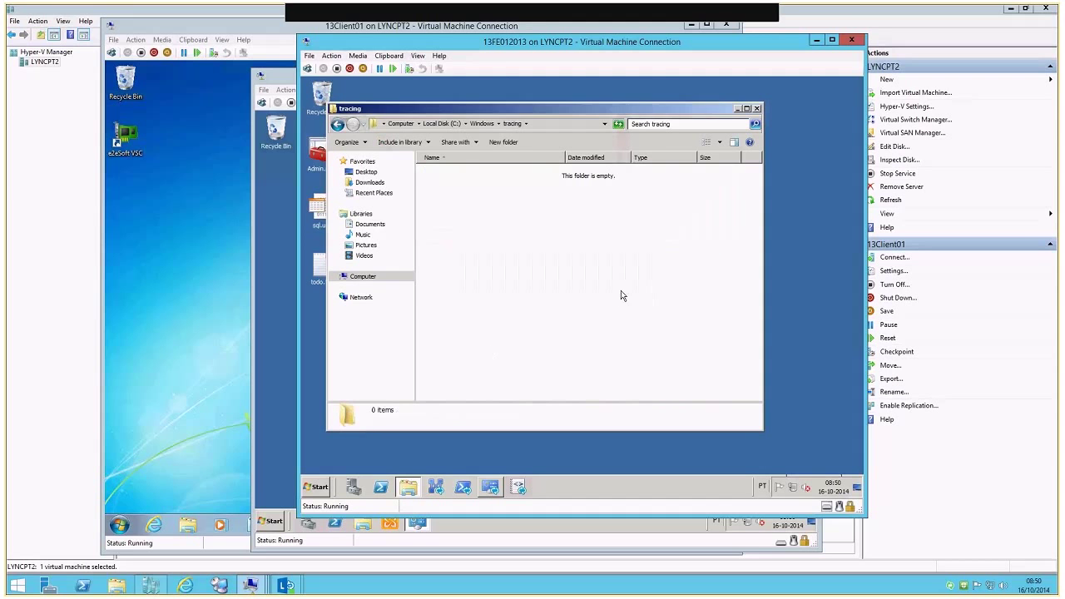
# Reopen the Logging Tool and enable the SIPStack component with level All and All Flags
pyautogui.click(517, 487)
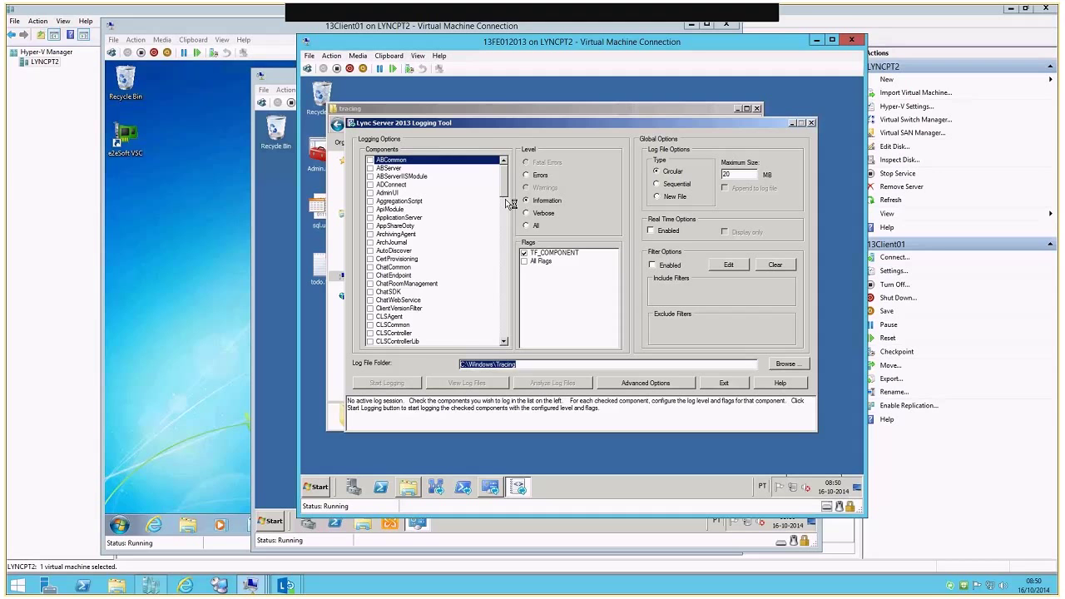
pyautogui.moveTo(505, 198); pyautogui.dragTo(504, 304)
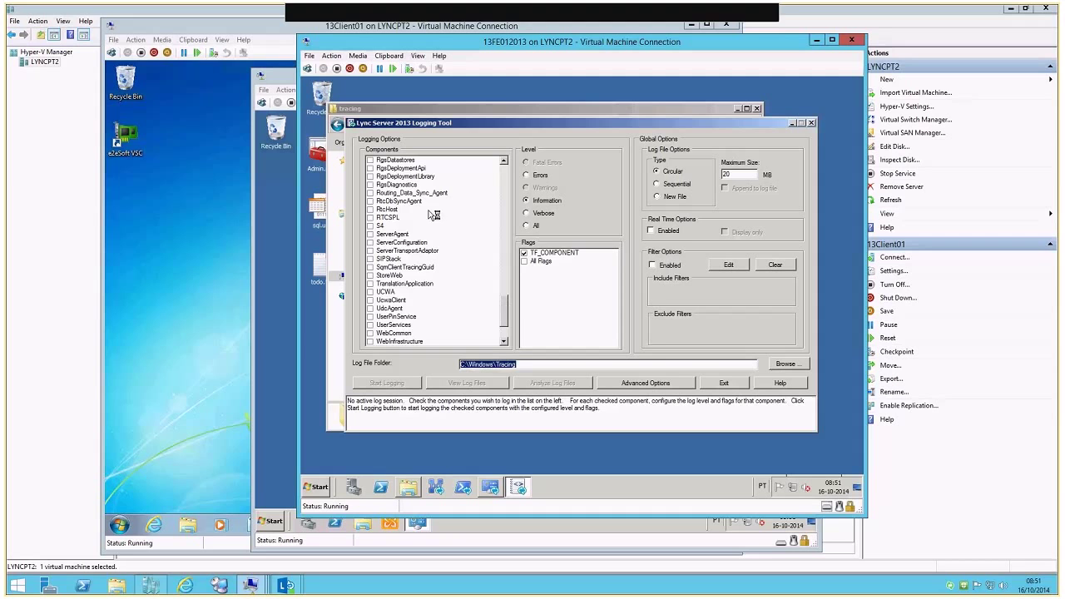
pyautogui.click(389, 260)
pyautogui.click(370, 259)
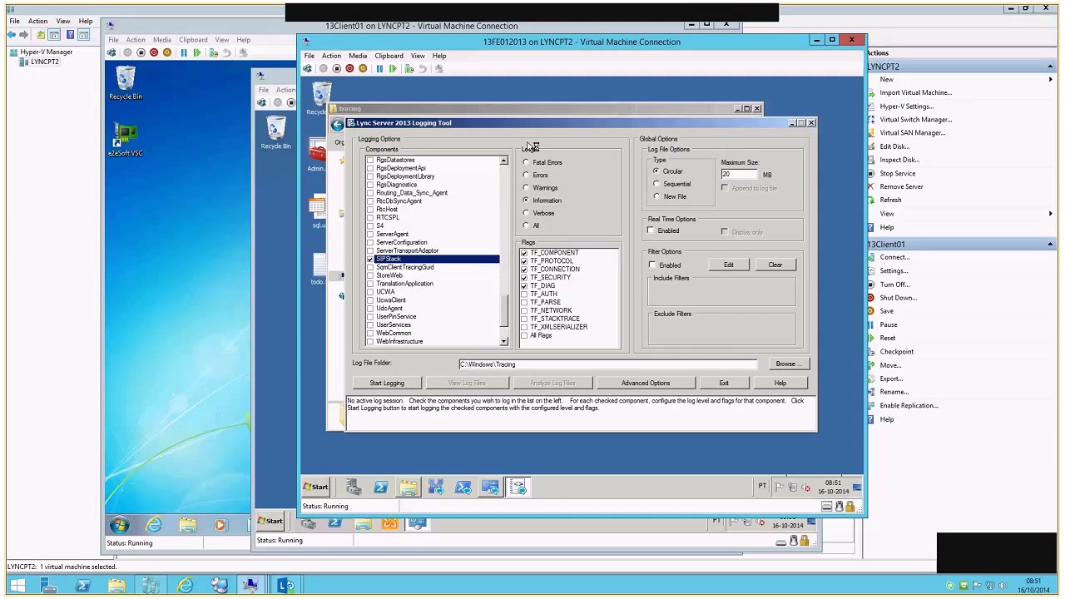
pyautogui.click(525, 224)
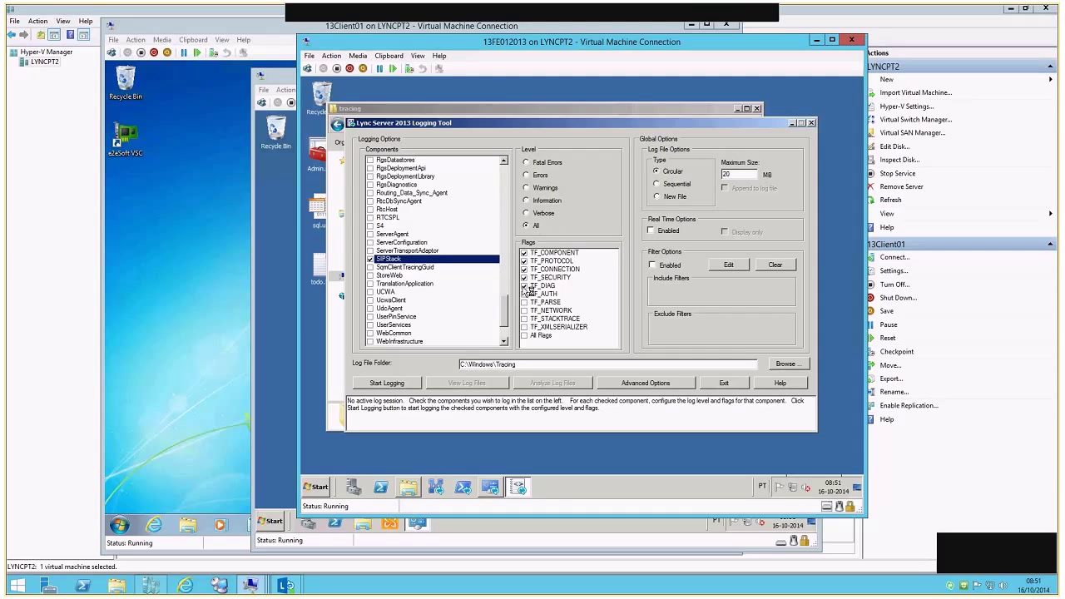
pyautogui.click(525, 336)
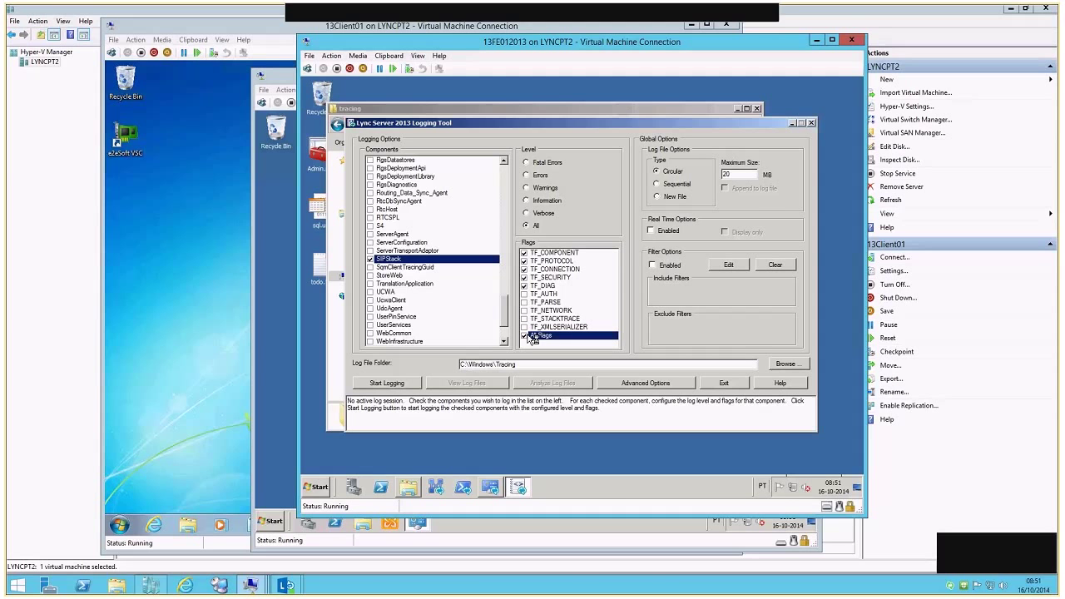
# Set the log file type to Sequential with a maximum size of 150 MB and start logging
pyautogui.click(658, 184)
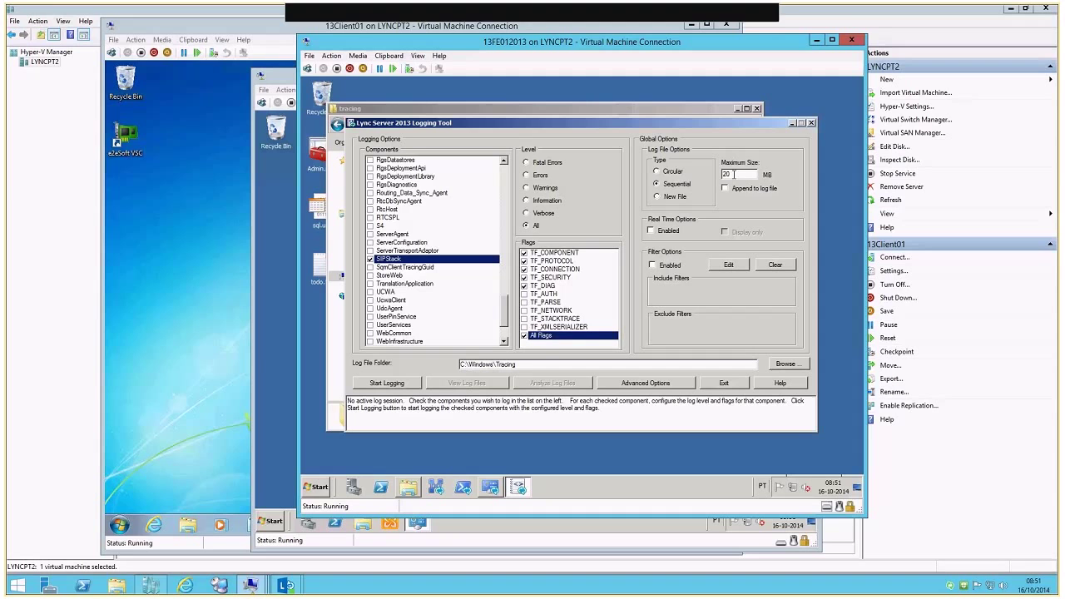
pyautogui.write('150')
pyautogui.click(742, 174)
pyautogui.doubleClick(741, 174)
pyautogui.click(387, 383)
# Run and stop a logging session saved to C:\Windows\Tracing\111, and reset the log file folder to C:\Windows\Tracing\
pyautogui.click(539, 365)
pyautogui.write('\\111')
pyautogui.click(410, 386)
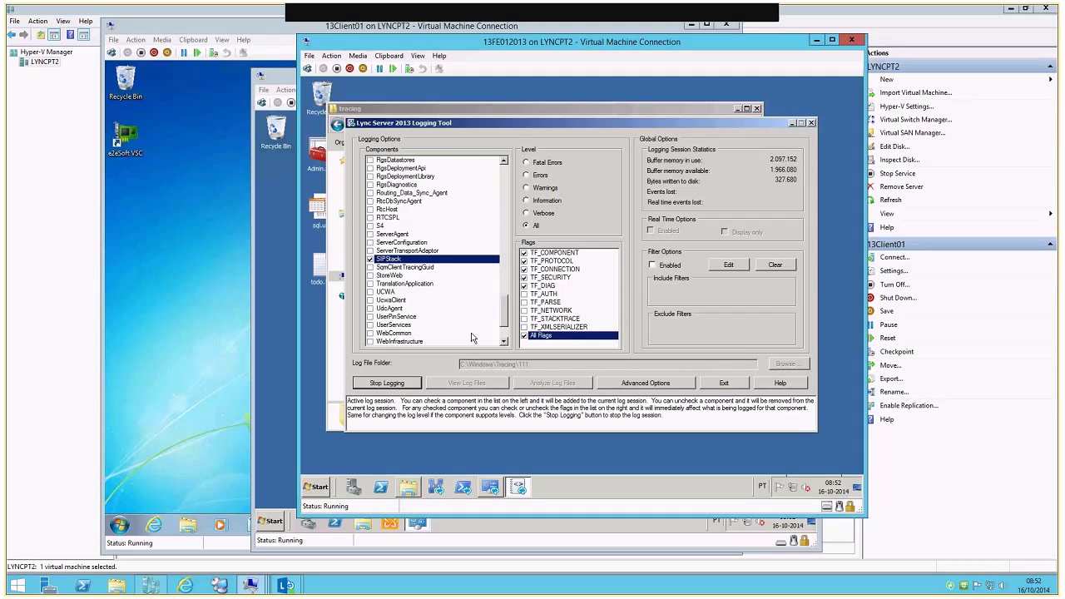
pyautogui.click(409, 385)
pyautogui.click(521, 364)
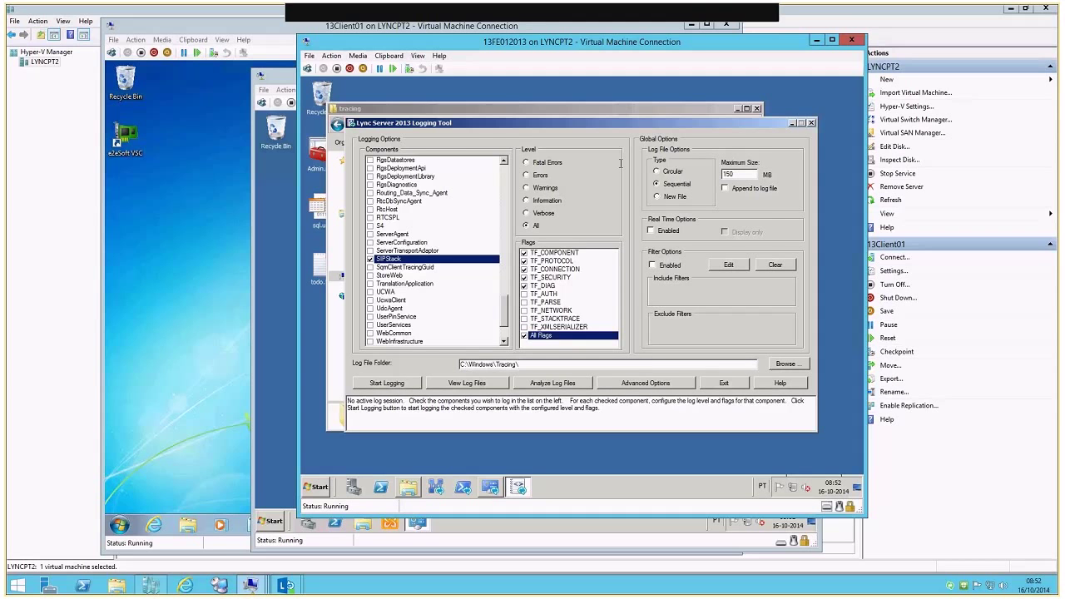
# Check the log files in the tracing folder and its 111 subfolder
pyautogui.click(569, 109)
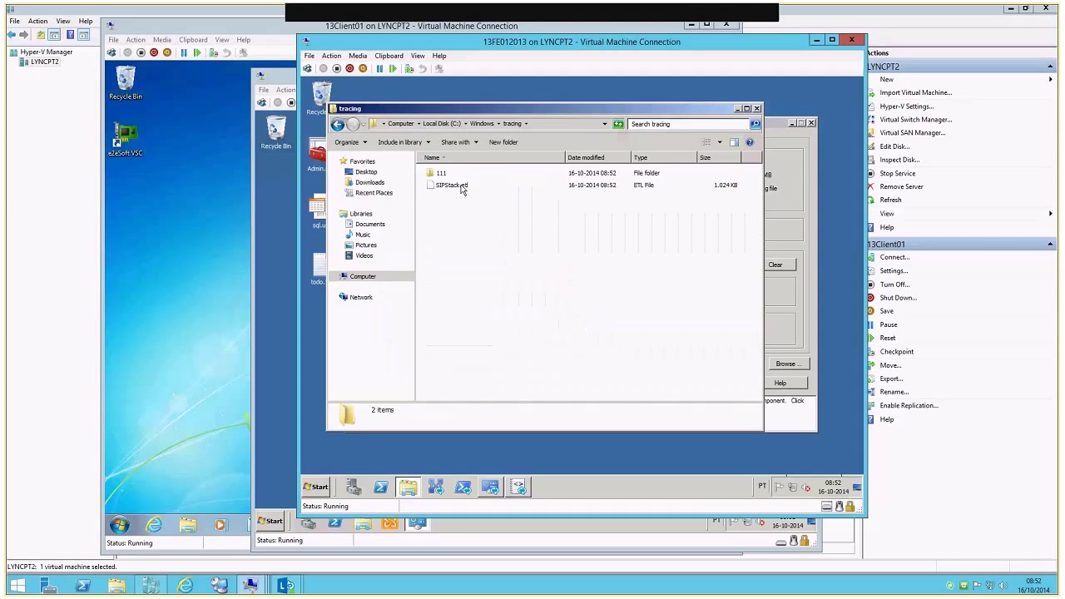
pyautogui.doubleClick(448, 176)
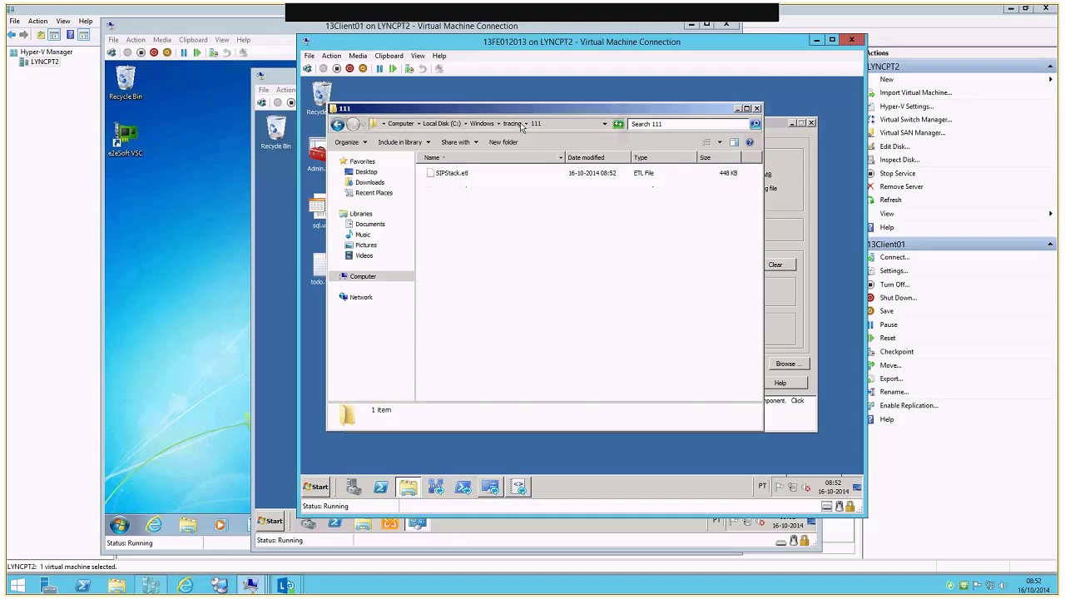
pyautogui.press('BackSpace')
# Create a folder named 123 in the tracing folder, move SIPStack.etl into it and open it
pyautogui.rightClick(452, 240)
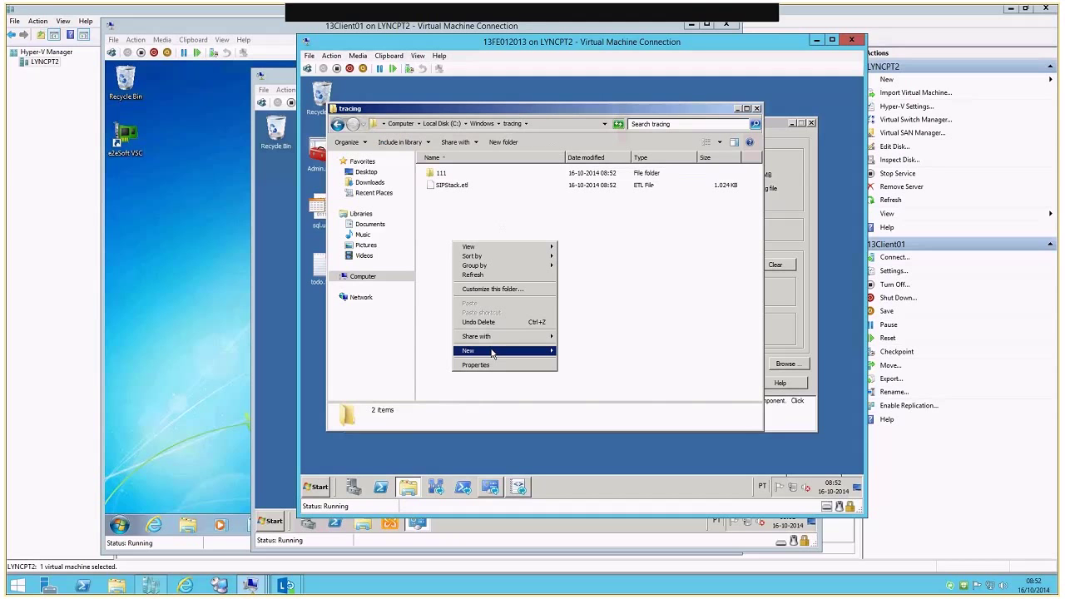
pyautogui.moveTo(492, 351)
pyautogui.click(581, 351)
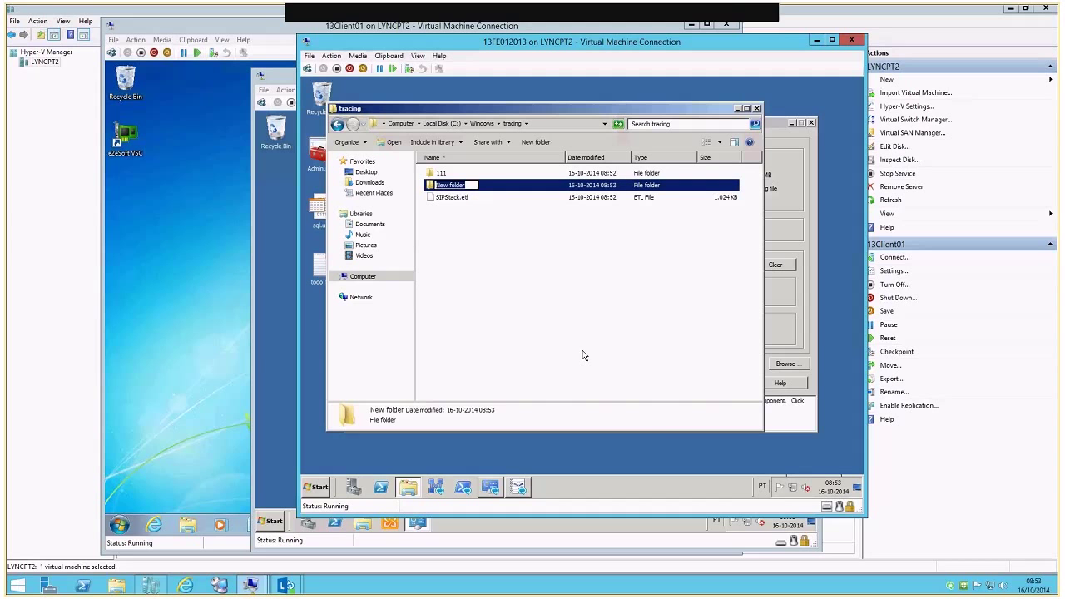
pyautogui.write('123')
pyautogui.press('Return')
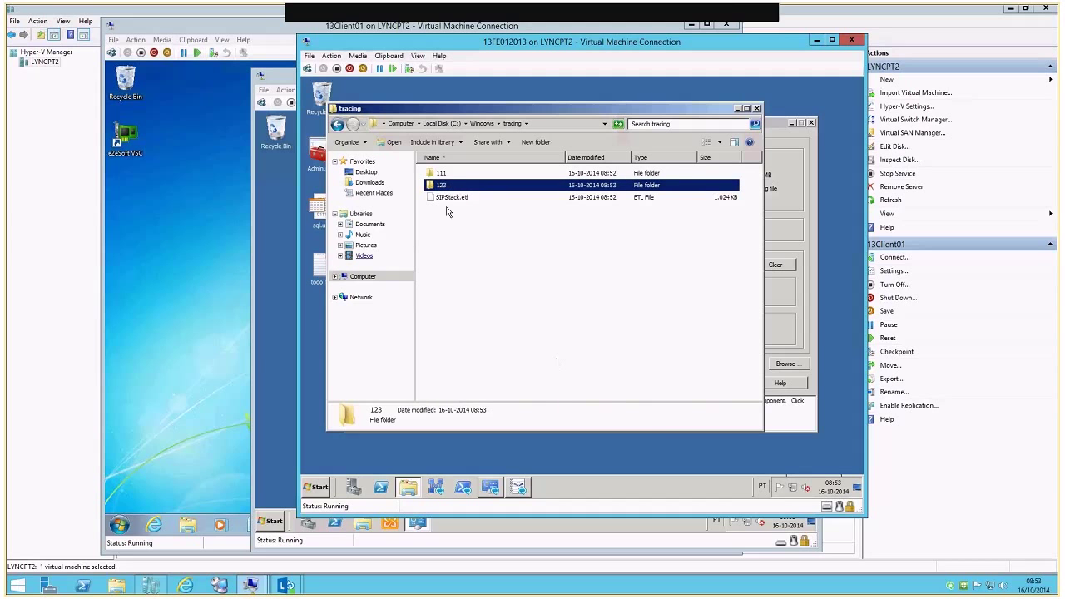
pyautogui.moveTo(446, 211); pyautogui.dragTo(451, 191)
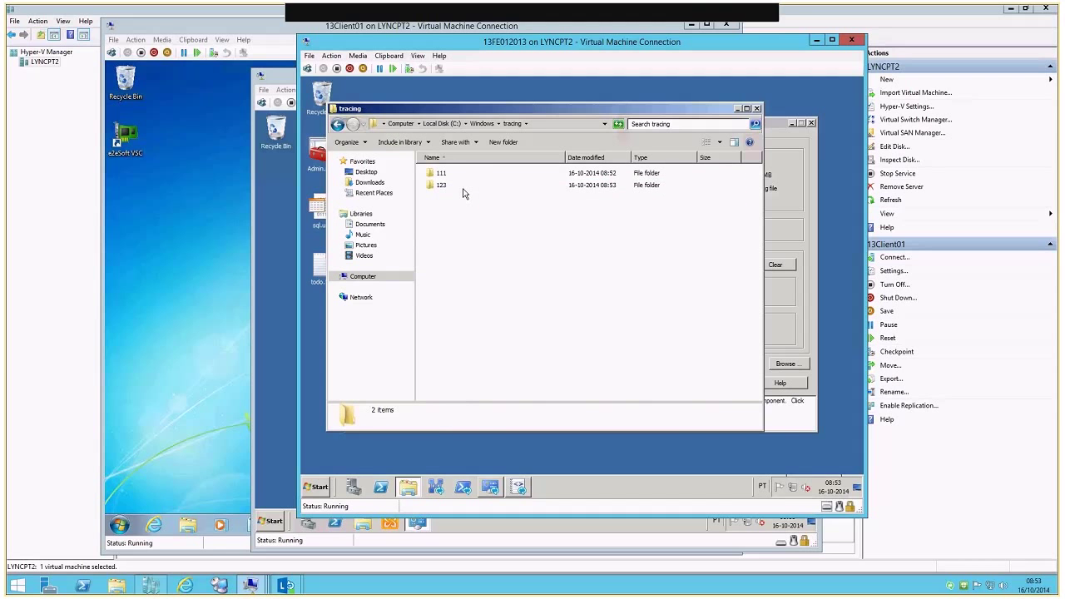
pyautogui.doubleClick(463, 191)
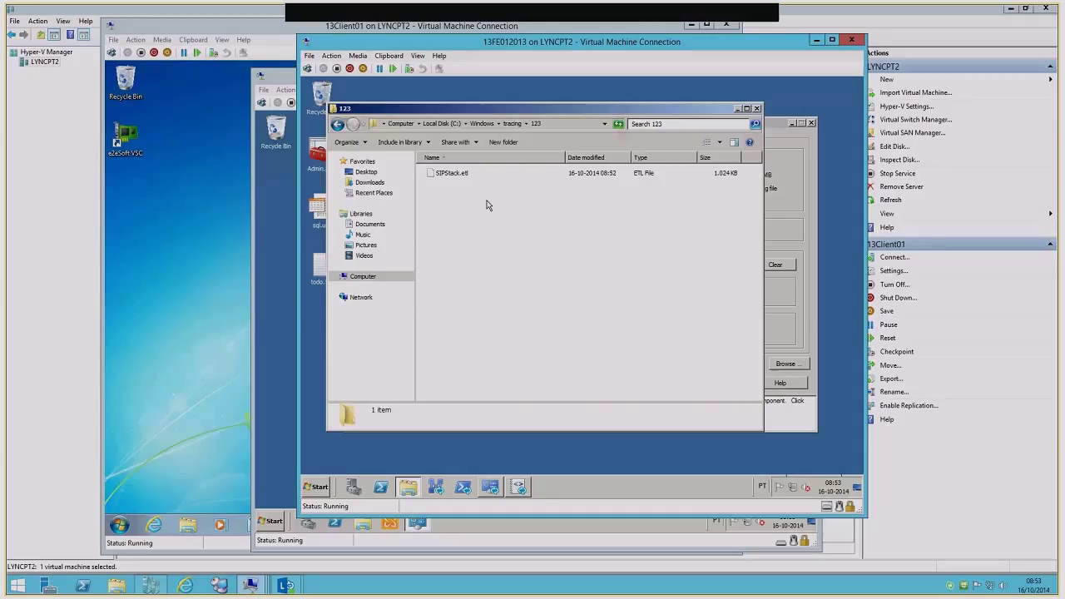